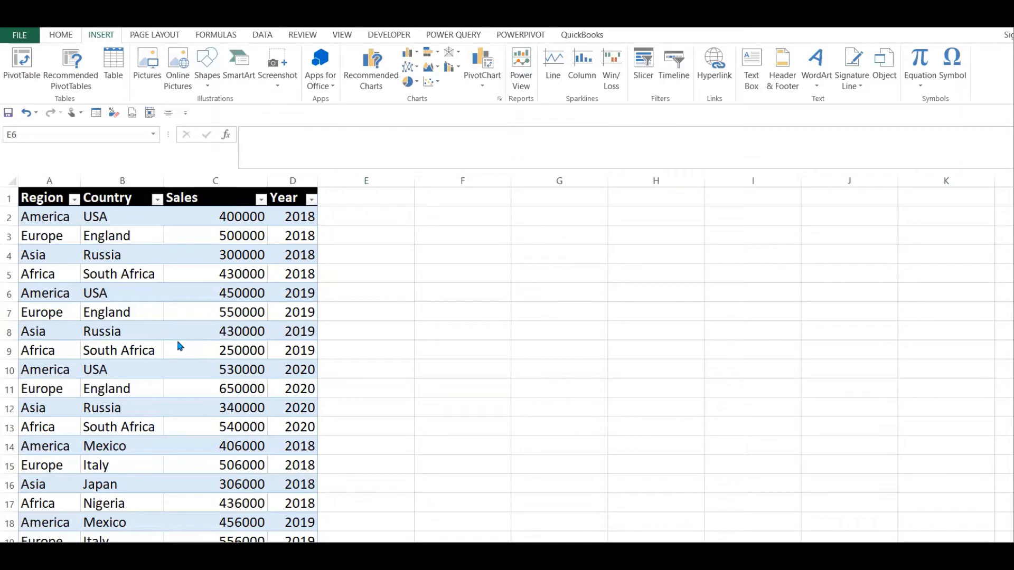
# - Insert slicers for the Region and Year fields of the sales table
pyautogui.click(136, 354)
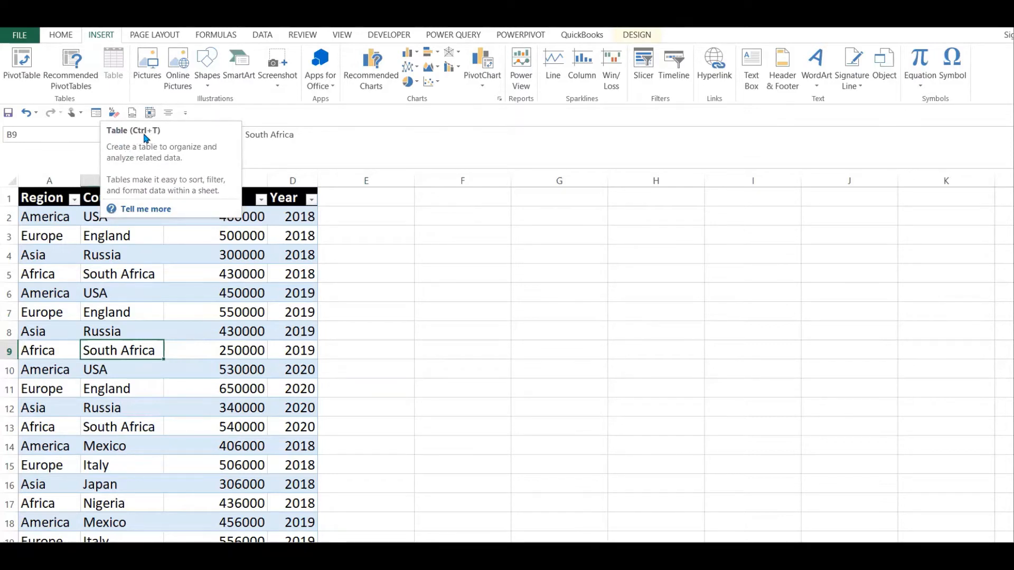
pyautogui.click(185, 363)
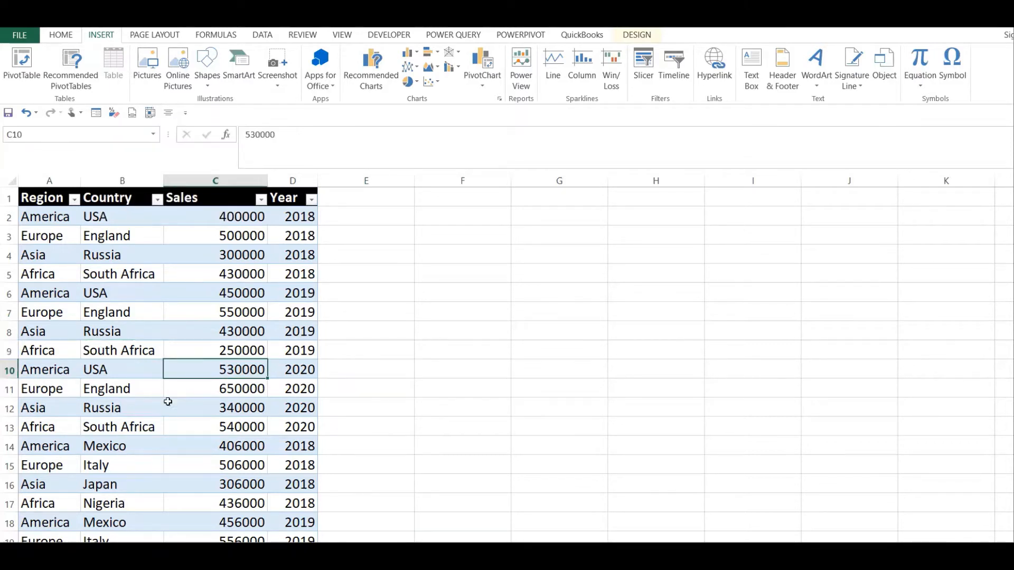
pyautogui.click(167, 406)
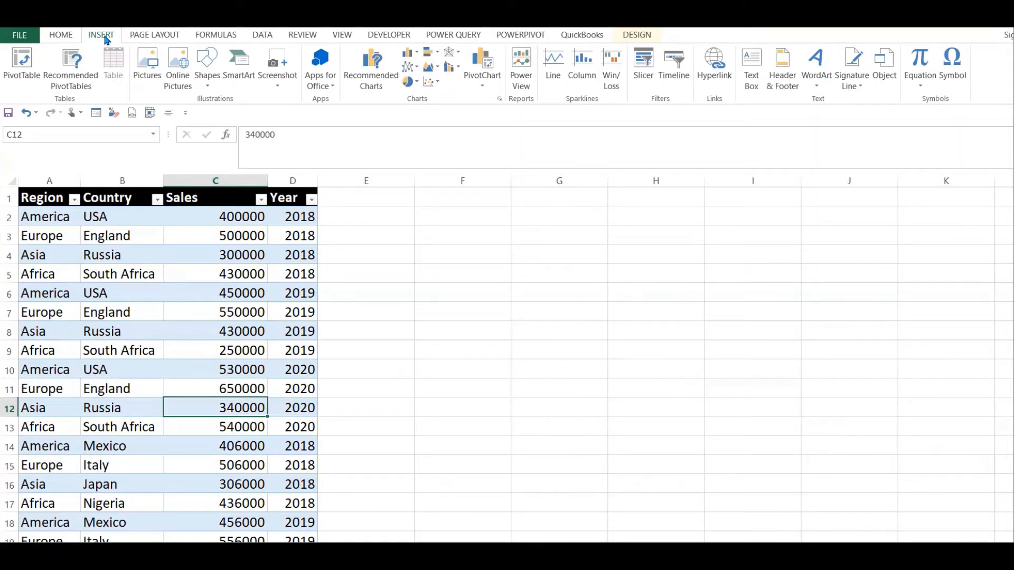
pyautogui.click(644, 66)
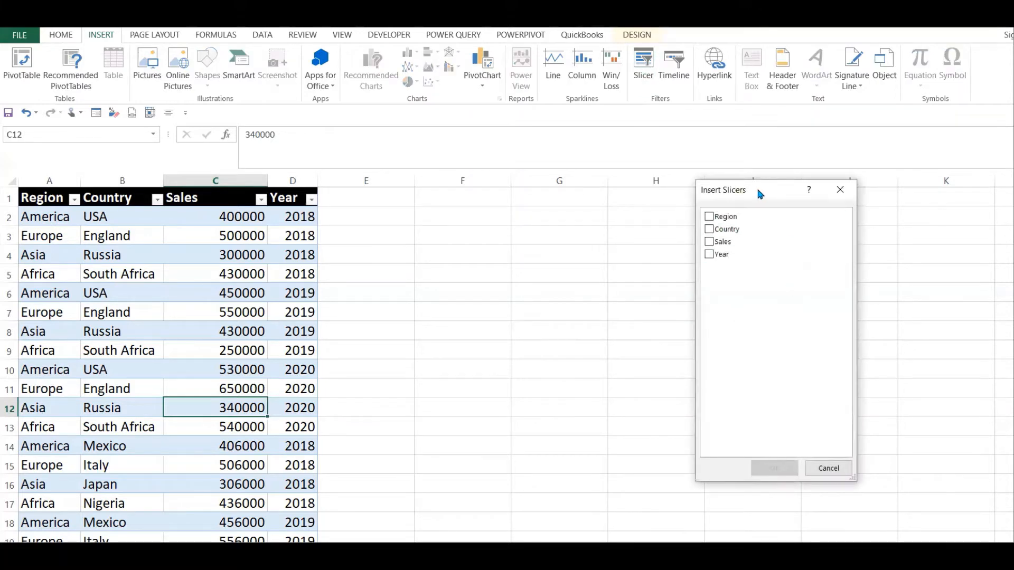
pyautogui.moveTo(757, 190); pyautogui.dragTo(691, 184)
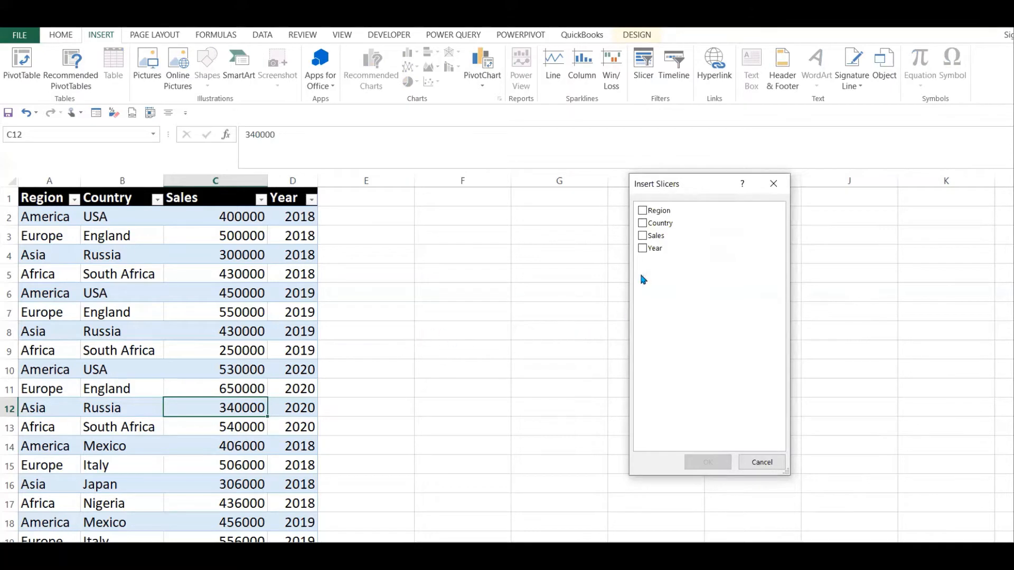
pyautogui.click(643, 211)
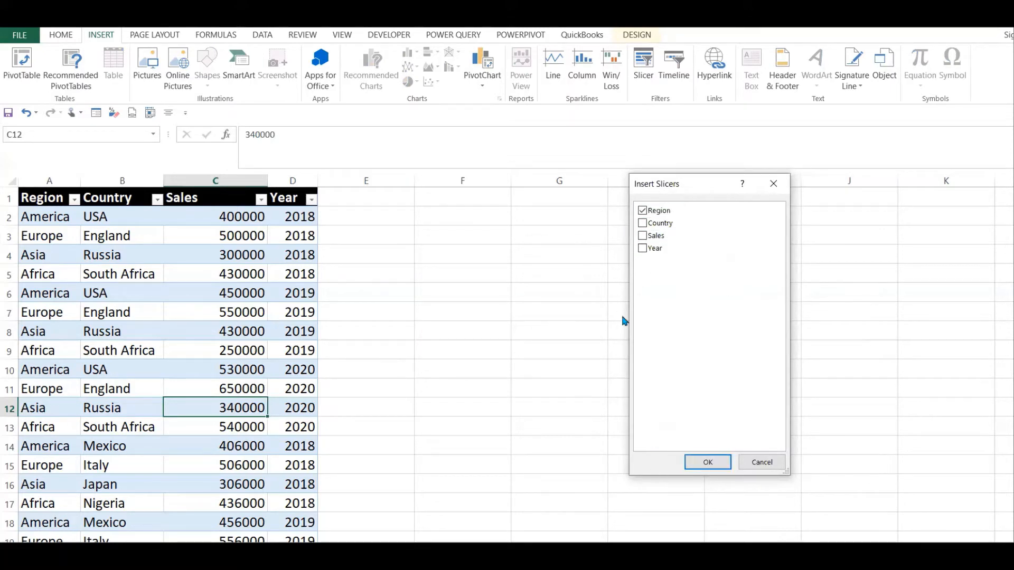
pyautogui.click(643, 248)
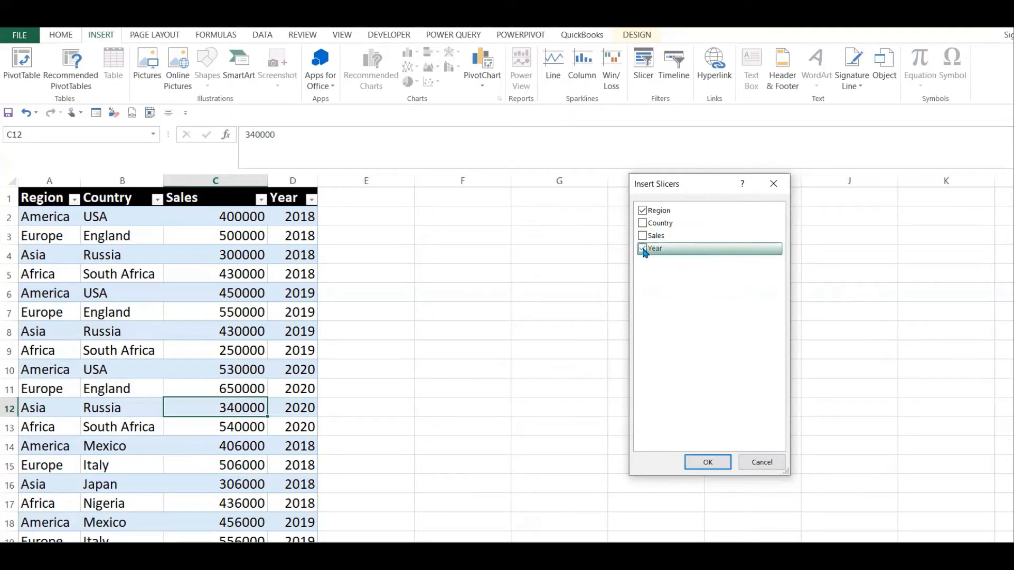
pyautogui.click(707, 463)
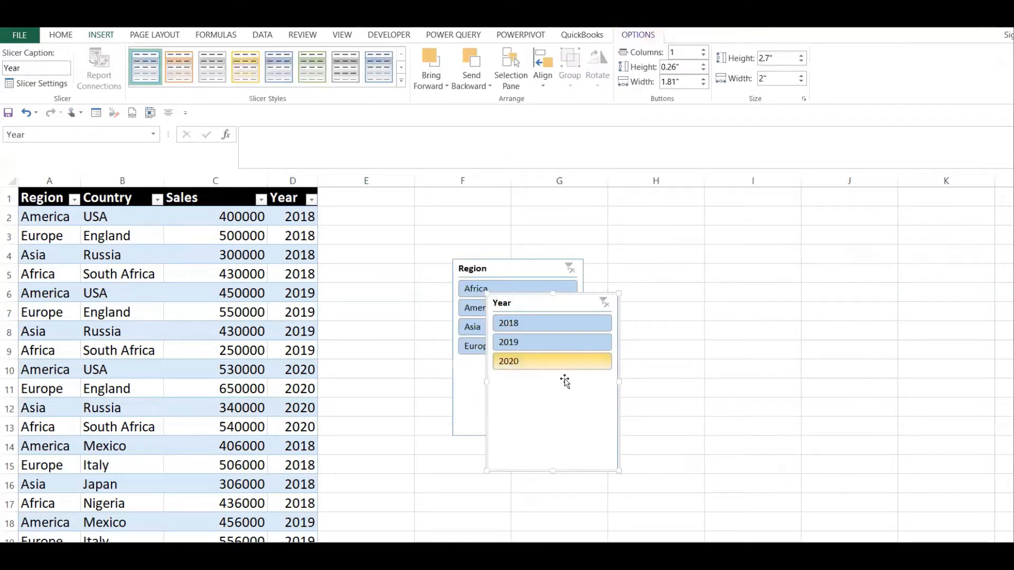
# - Place the Region and Year slicers side by side at row 1, shortening Year to about 1.17" and Region to about 1.67"
pyautogui.moveTo(549, 471); pyautogui.dragTo(565, 371)
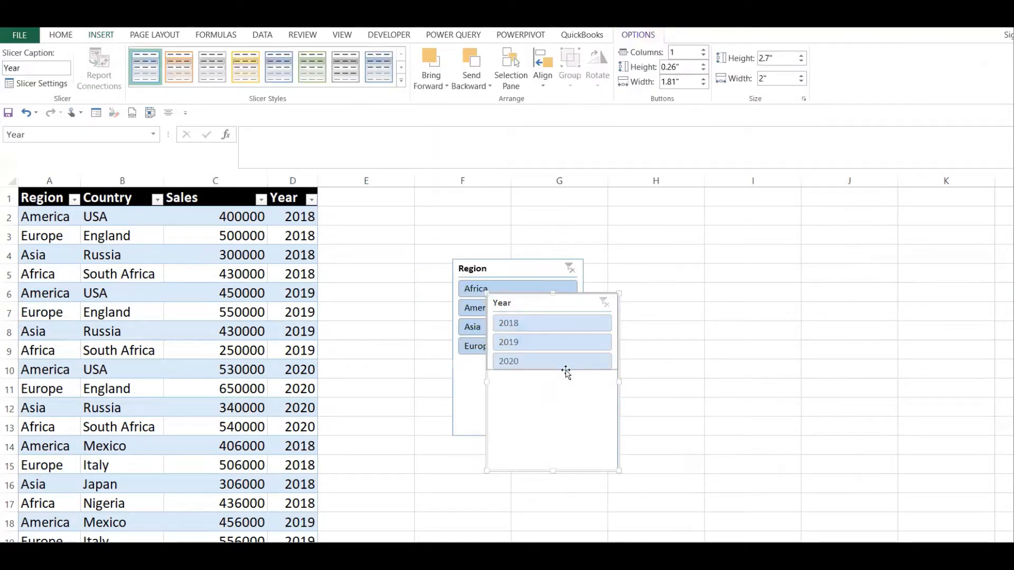
pyautogui.moveTo(572, 306); pyautogui.dragTo(701, 181)
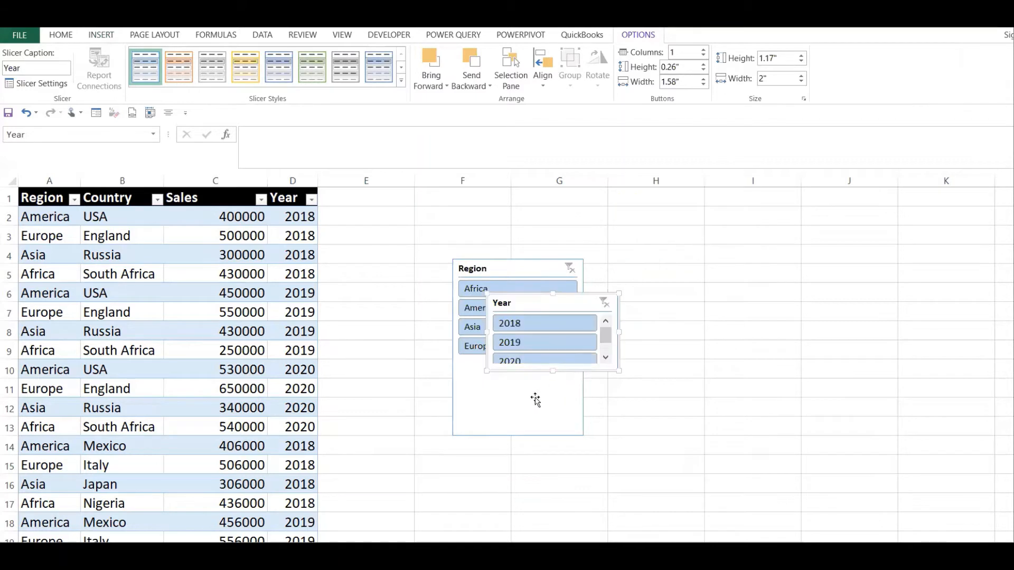
pyautogui.moveTo(571, 307); pyautogui.dragTo(687, 181)
pyautogui.moveTo(511, 404); pyautogui.dragTo(468, 332)
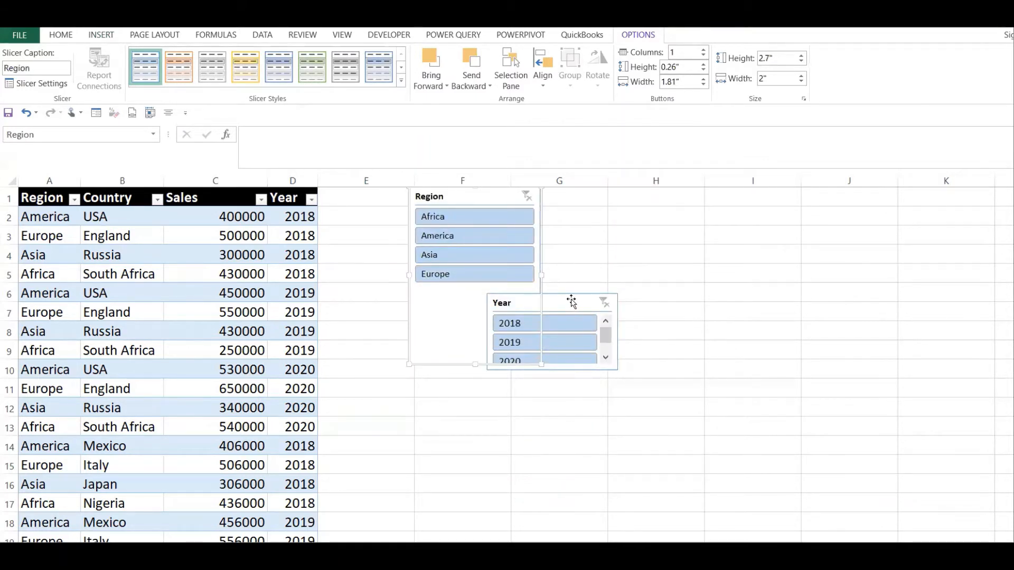
pyautogui.moveTo(572, 301); pyautogui.dragTo(629, 196)
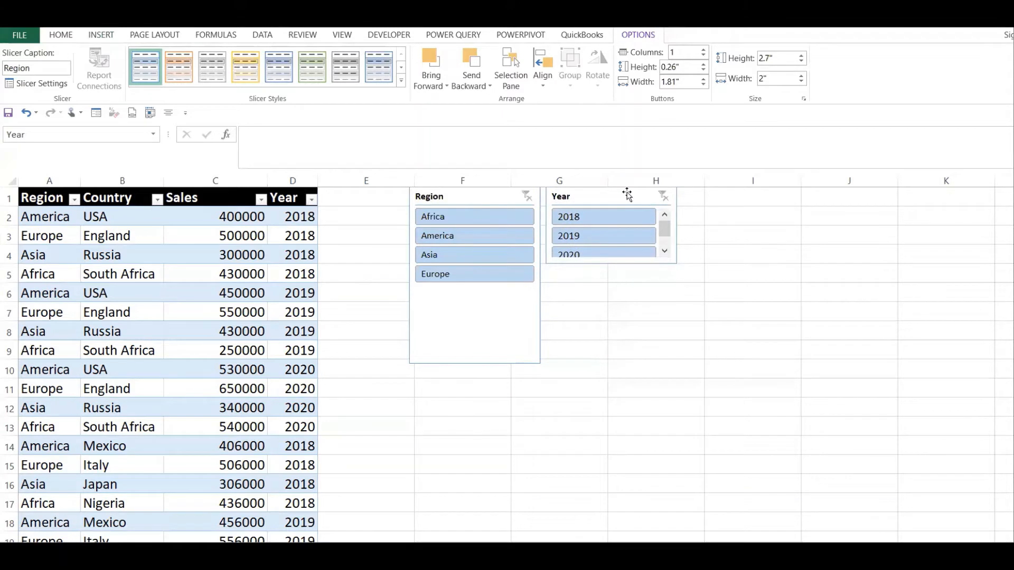
pyautogui.click(471, 348)
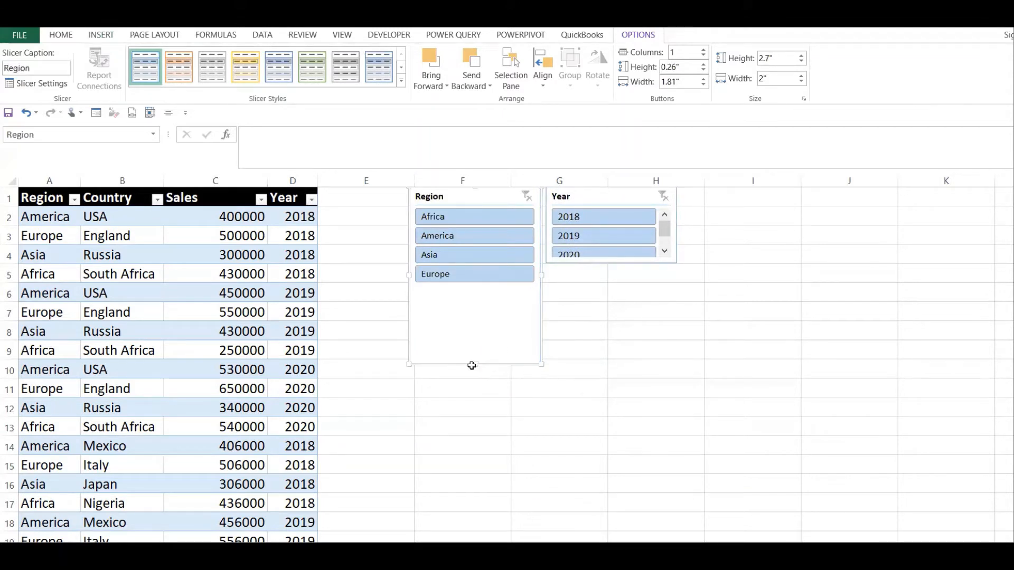
pyautogui.moveTo(473, 366); pyautogui.dragTo(475, 297)
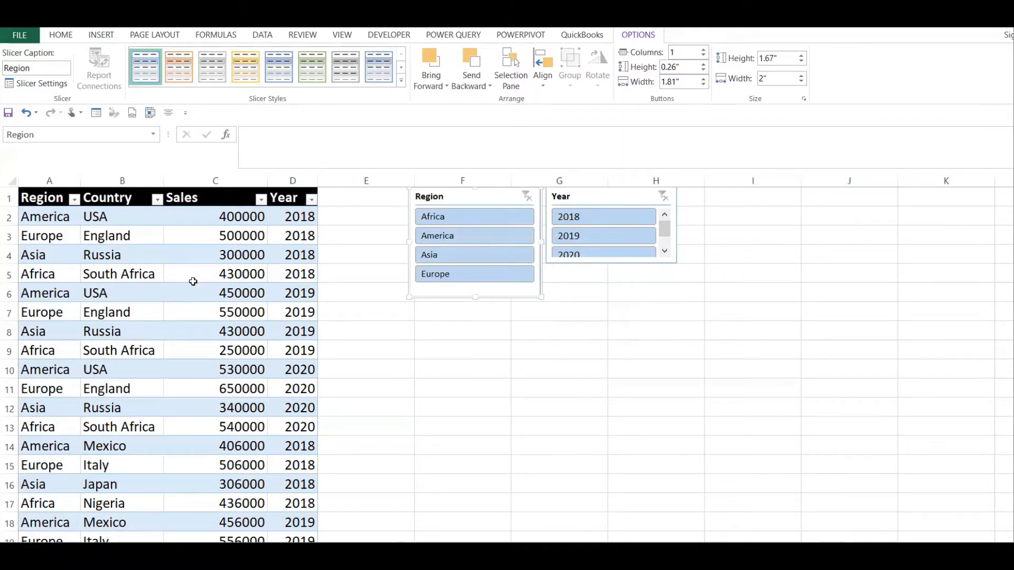
# - Filter the table with the Region slicer by Africa, America and Asia, one region at a time
pyautogui.click(467, 221)
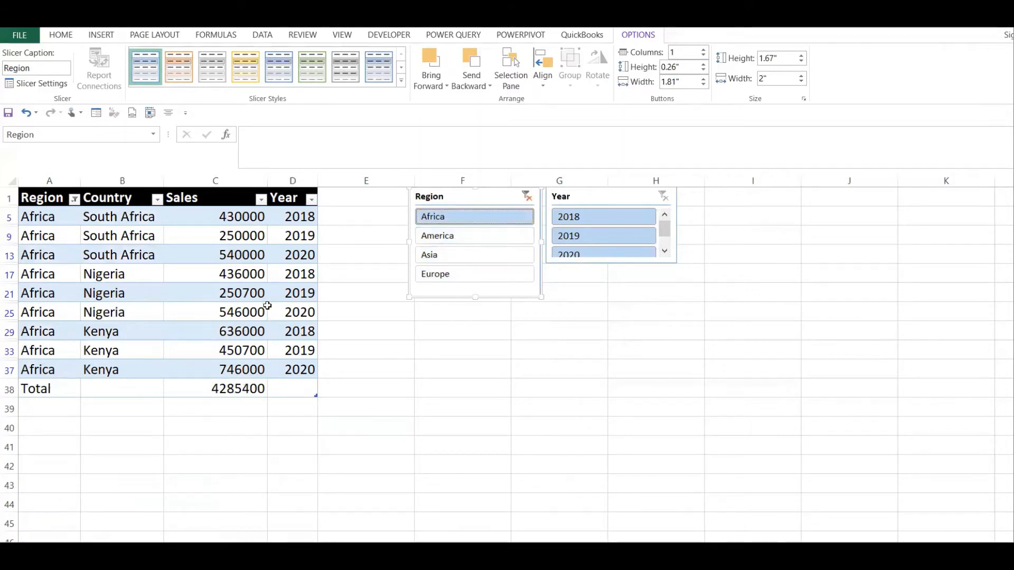
pyautogui.click(455, 236)
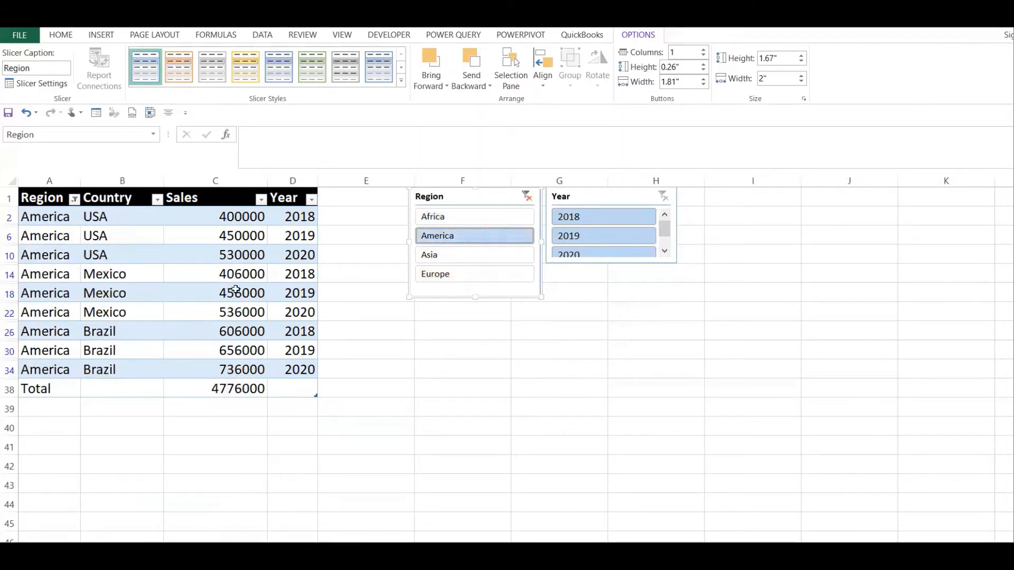
pyautogui.click(467, 253)
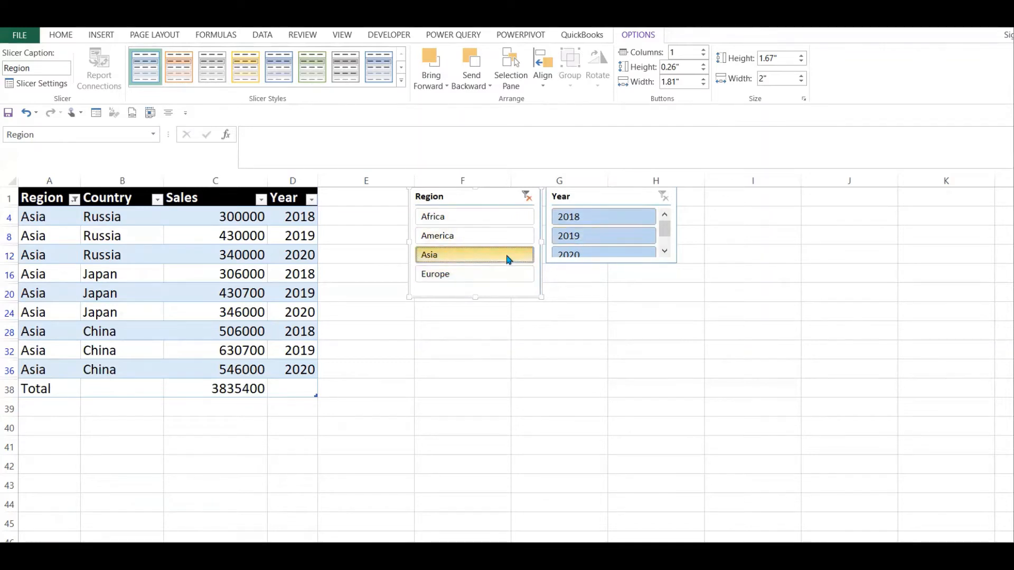
# - Combine both slicers to filter the table by Asia in 2018, Europe in 2018 and Europe in 2020
pyautogui.click(604, 217)
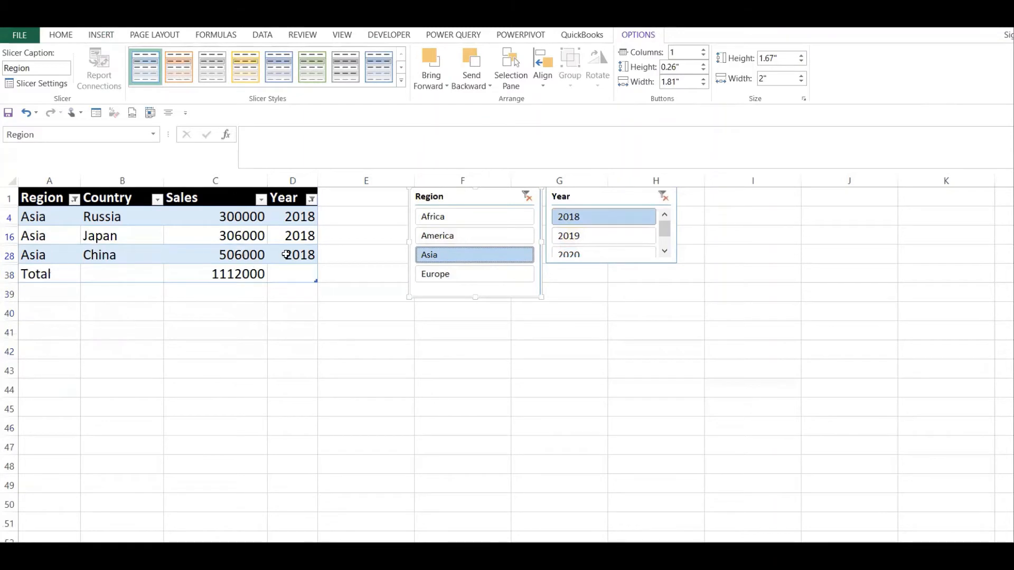
pyautogui.click(448, 277)
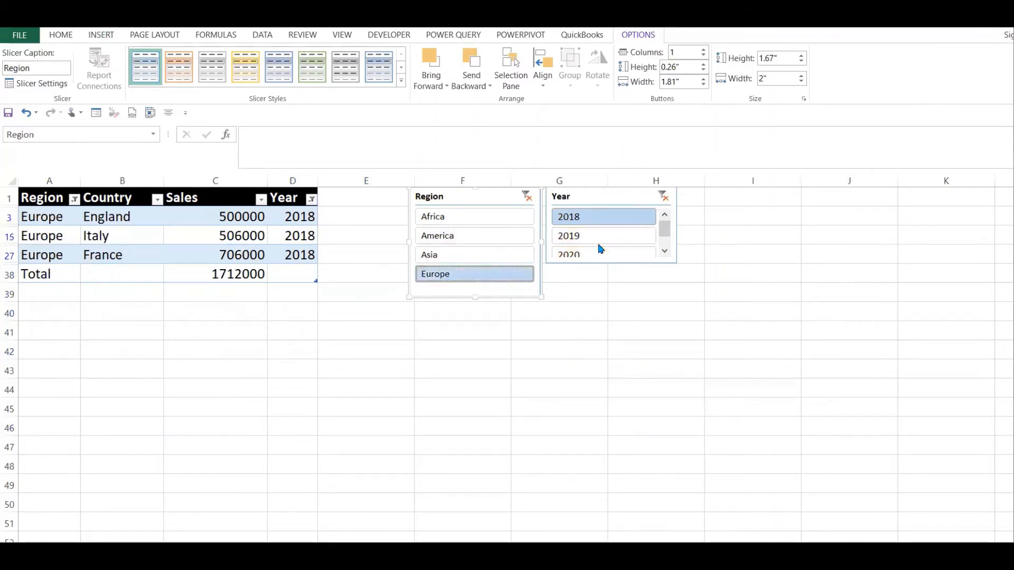
pyautogui.click(599, 255)
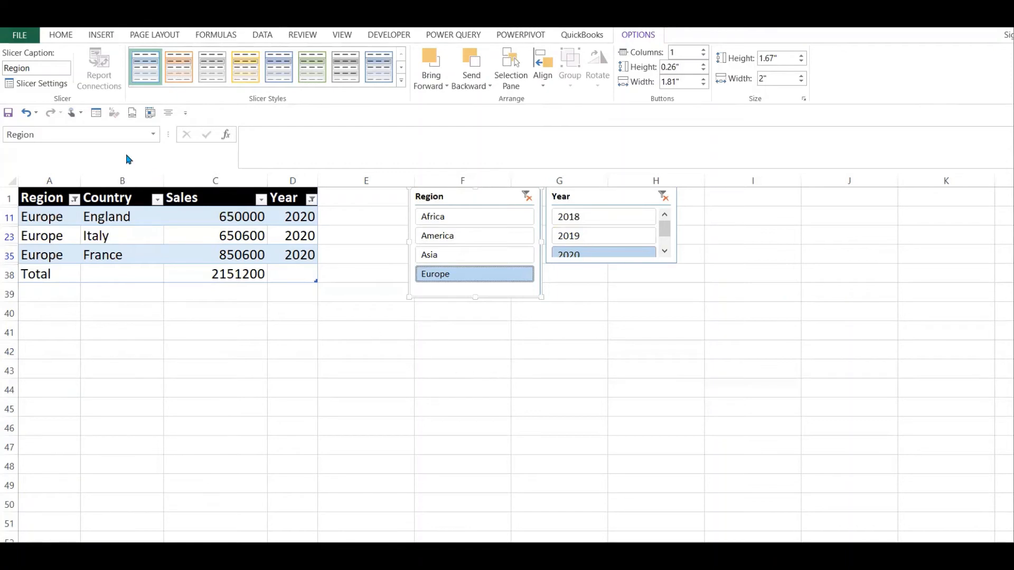
# - Clear the filters on both the Region and Year slicers
pyautogui.click(102, 35)
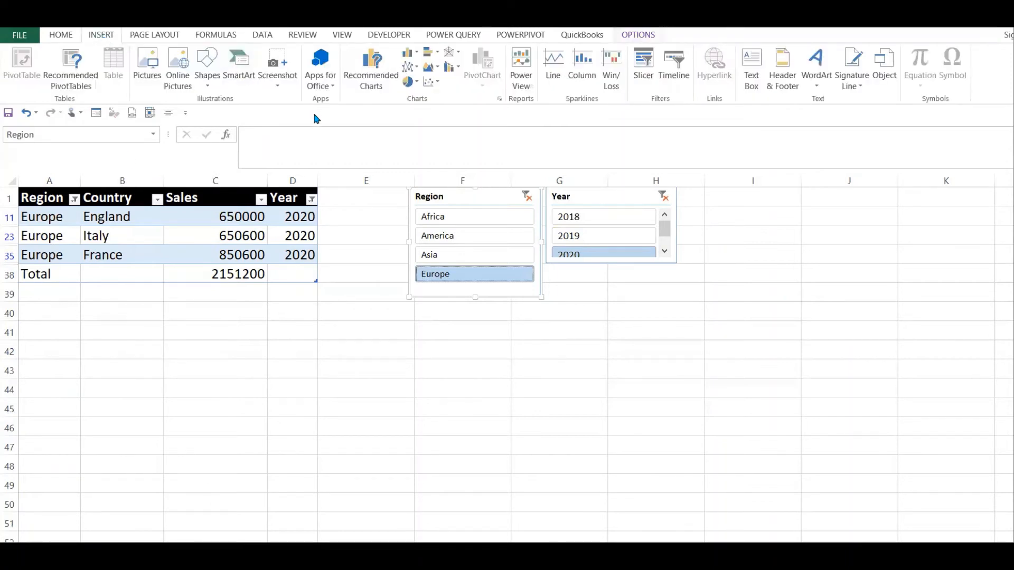
pyautogui.click(525, 198)
pyautogui.click(664, 196)
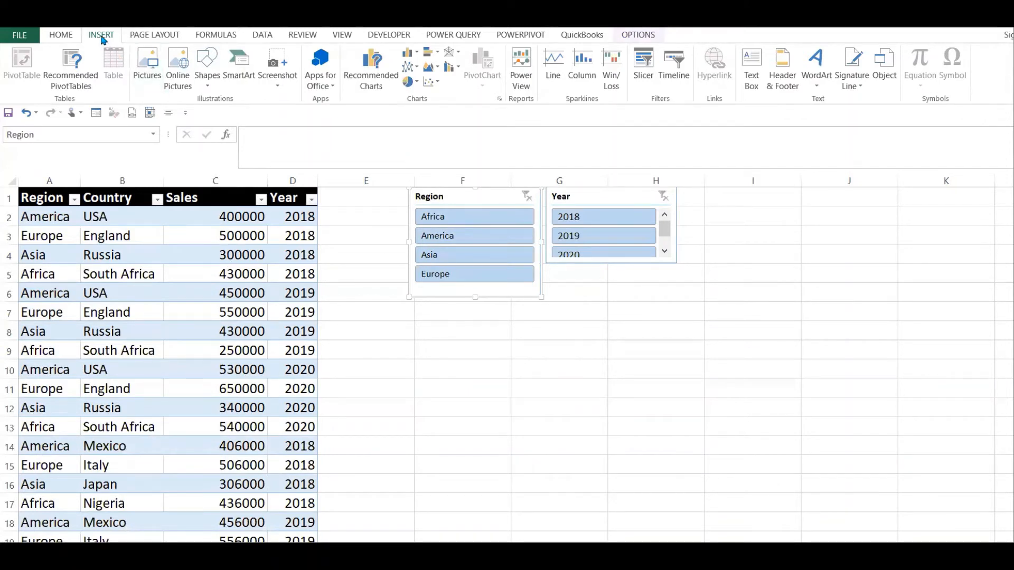
# - Insert a 2-D clustered column chart from the Country and Sales data in rows 1 to 37, excluding the total
pyautogui.click(144, 274)
pyautogui.moveTo(122, 201); pyautogui.dragTo(213, 482)
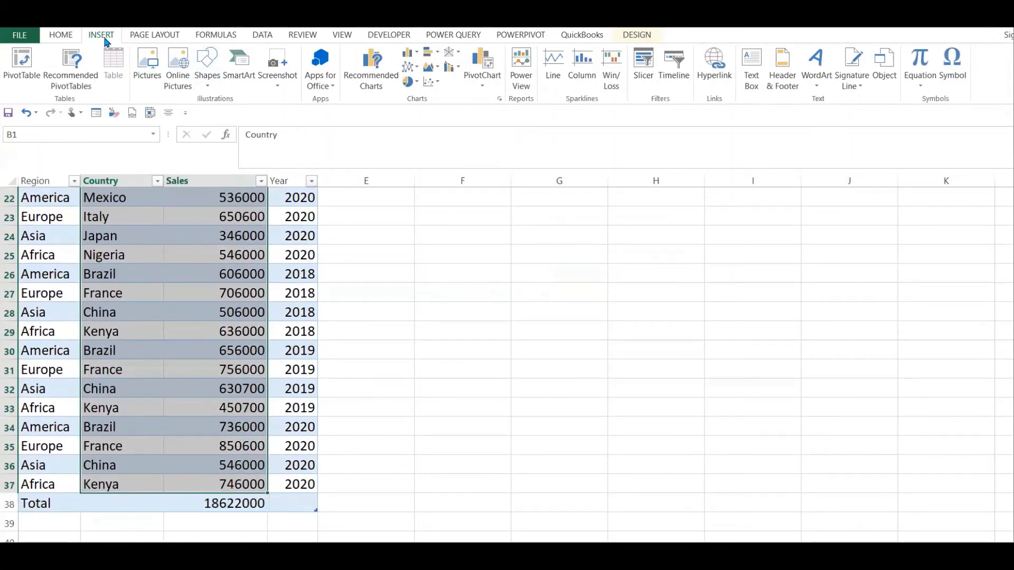
pyautogui.click(412, 53)
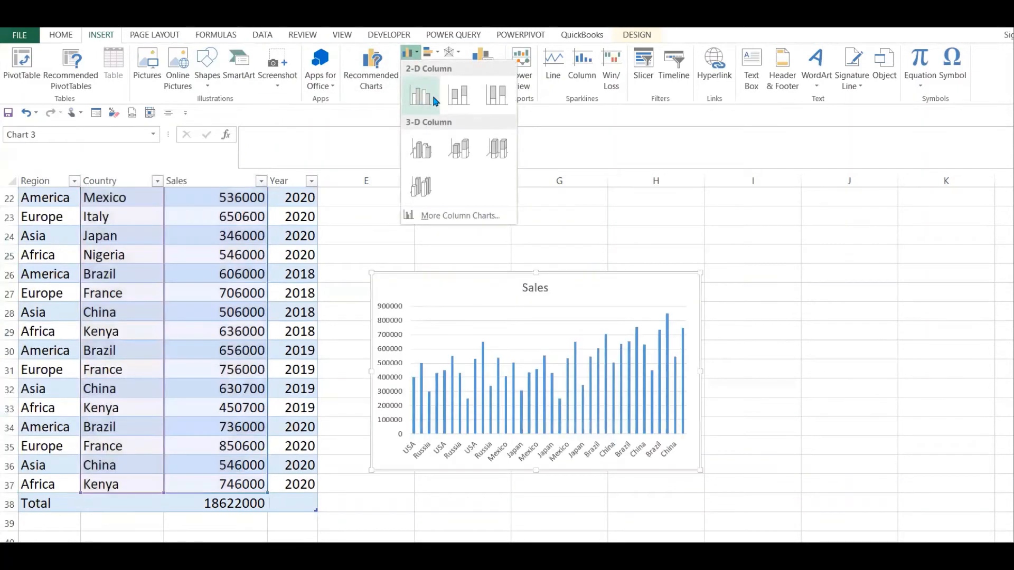
pyautogui.click(431, 99)
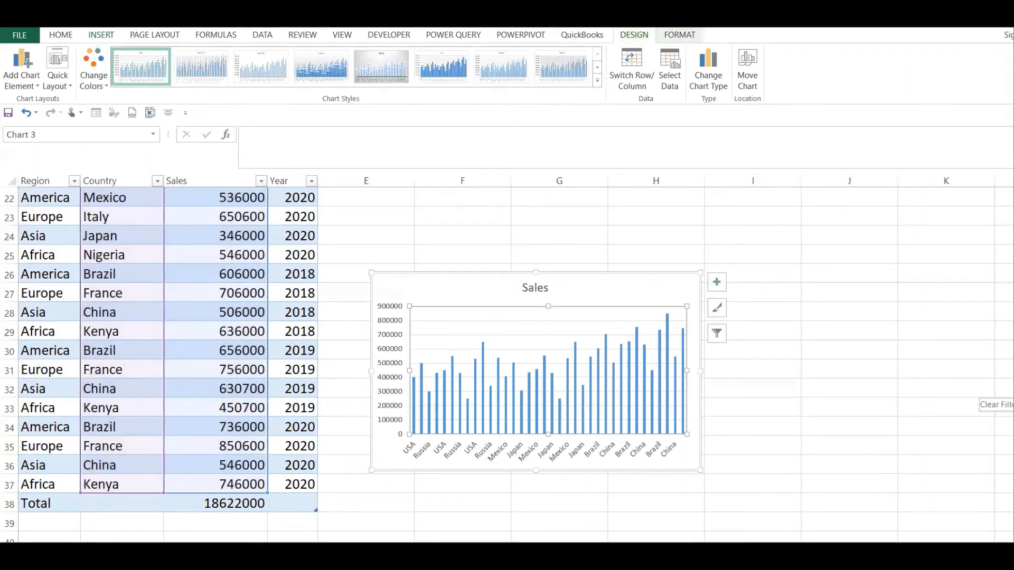
# - Move the Sales chart up the sheet so it sits directly below the Region and Year slicers
pyautogui.scroll(4, 992, 404)
pyautogui.moveTo(667, 506); pyautogui.dragTo(702, 249)
pyautogui.scroll(2, 993, 364)
pyautogui.scroll(1, 993, 334)
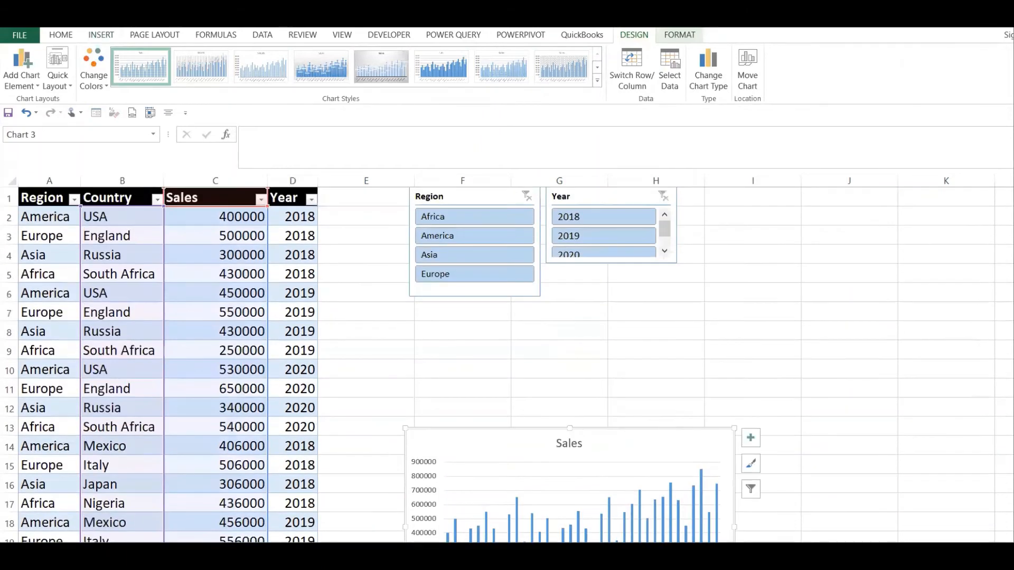
pyautogui.moveTo(672, 473); pyautogui.dragTo(674, 350)
pyautogui.click(635, 447)
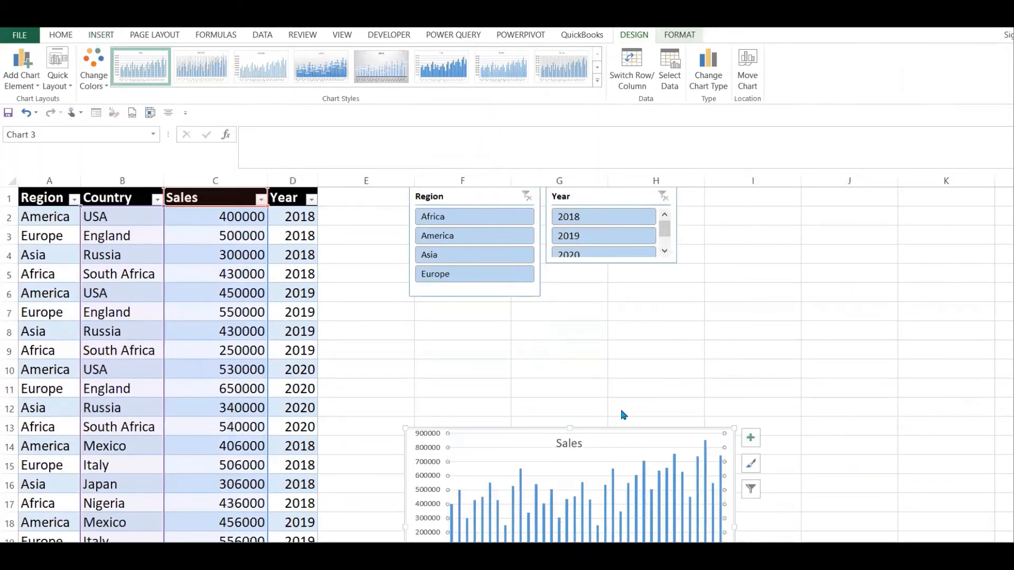
pyautogui.moveTo(568, 453); pyautogui.dragTo(570, 367)
pyautogui.click(428, 457)
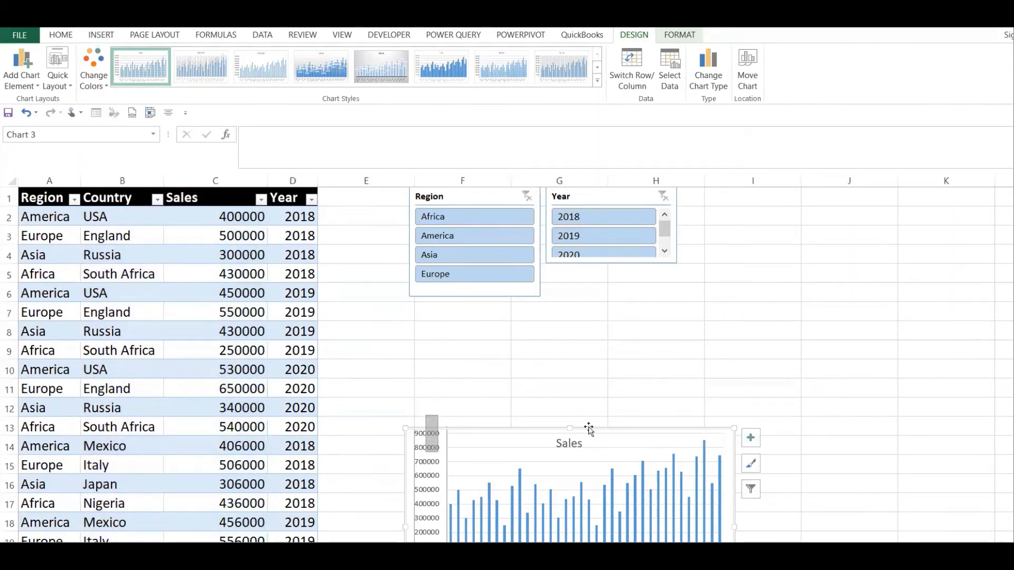
pyautogui.moveTo(1012, 312); pyautogui.dragTo(1012, 351)
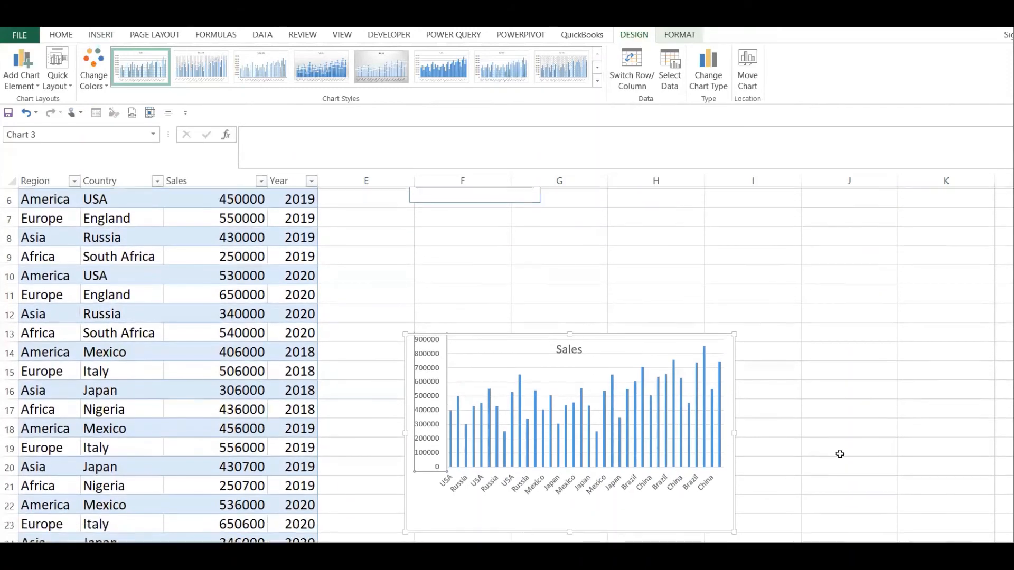
pyautogui.moveTo(518, 520); pyautogui.dragTo(555, 314)
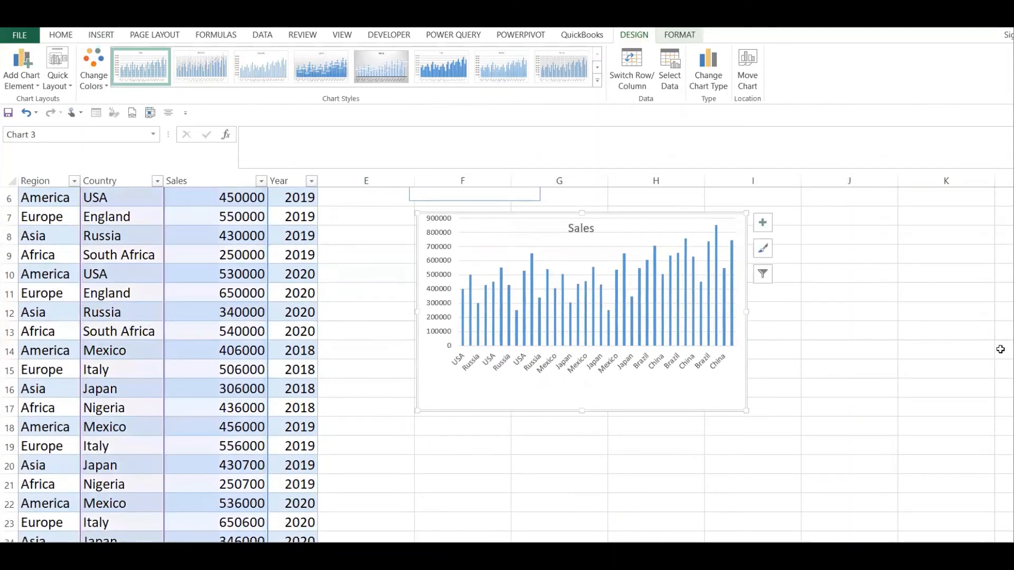
pyautogui.moveTo(1013, 351); pyautogui.dragTo(1013, 315)
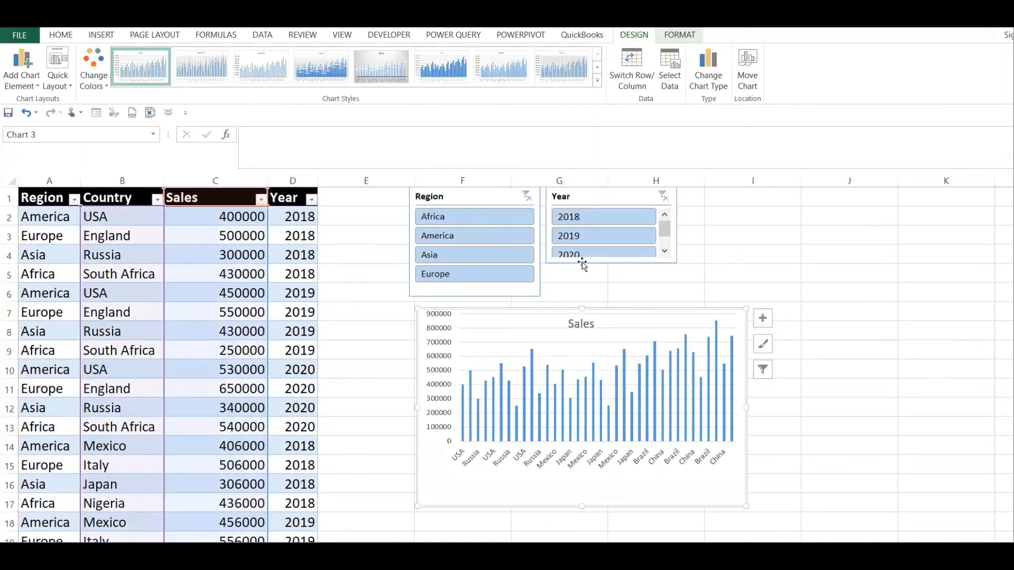
# - Filter the table to Europe and rearrange the Sales chart, making it taller, with its plot area under the title, below the slicers
pyautogui.click(470, 280)
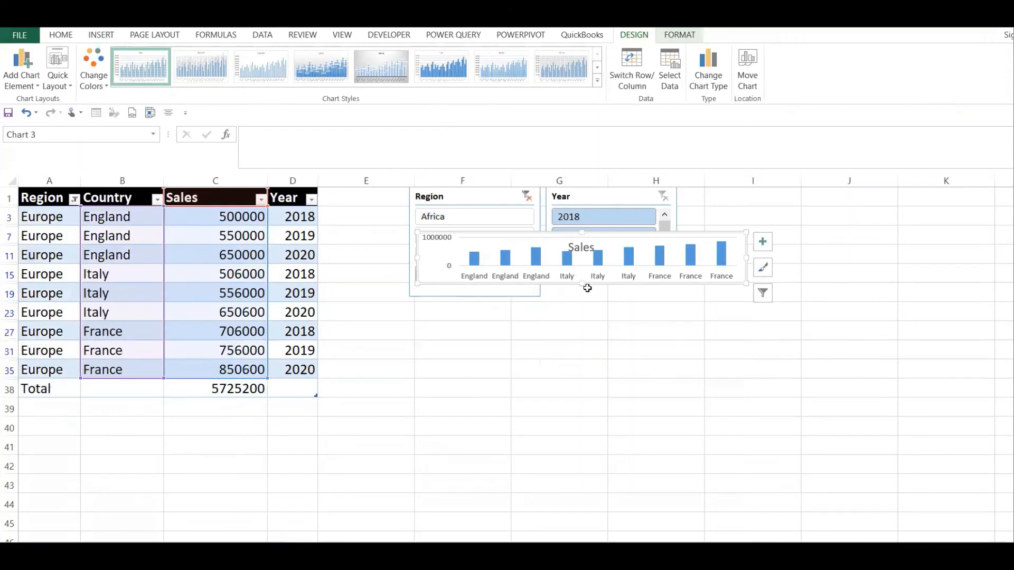
pyautogui.moveTo(581, 284); pyautogui.dragTo(583, 447)
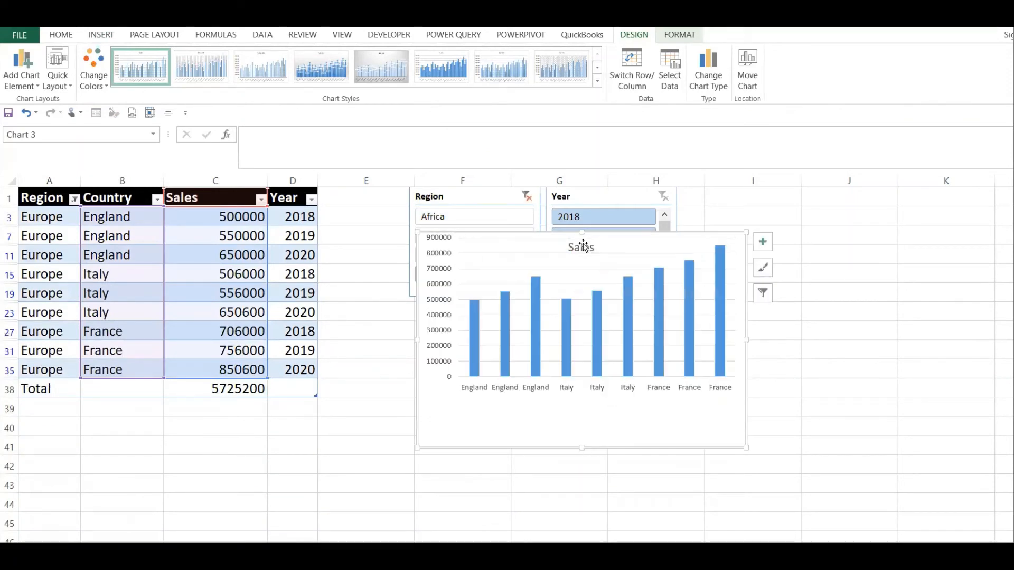
pyautogui.moveTo(615, 243); pyautogui.dragTo(615, 283)
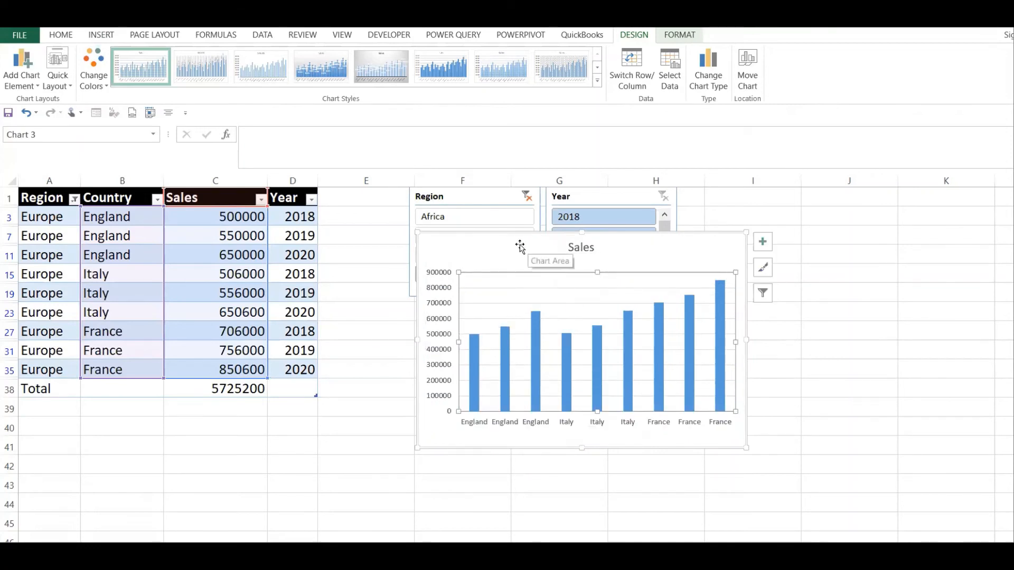
pyautogui.moveTo(523, 242); pyautogui.dragTo(484, 319)
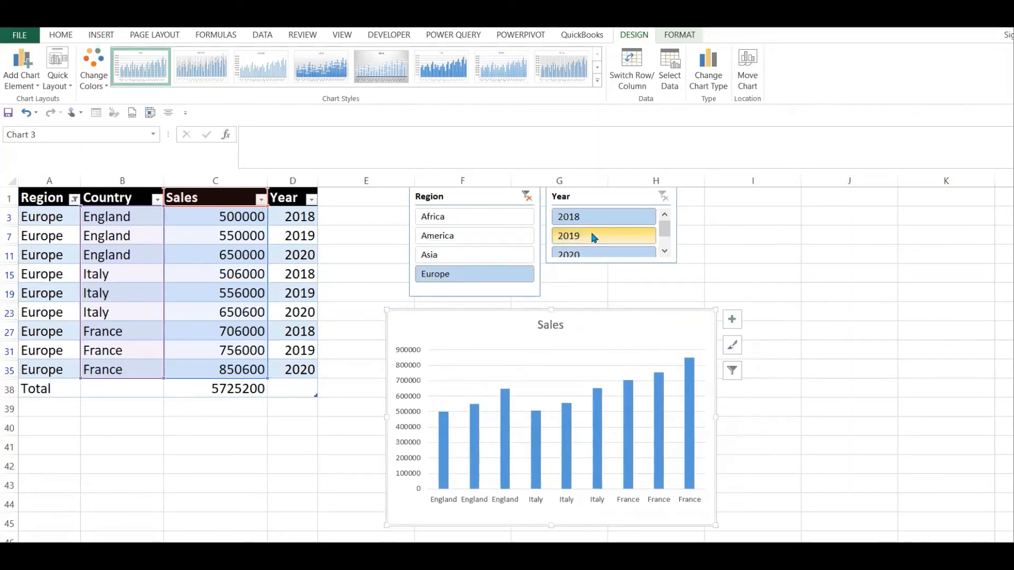
# - Filter the table and Sales chart to America in 2019, moving the chart down so it sits clear of the slicers
pyautogui.click(591, 236)
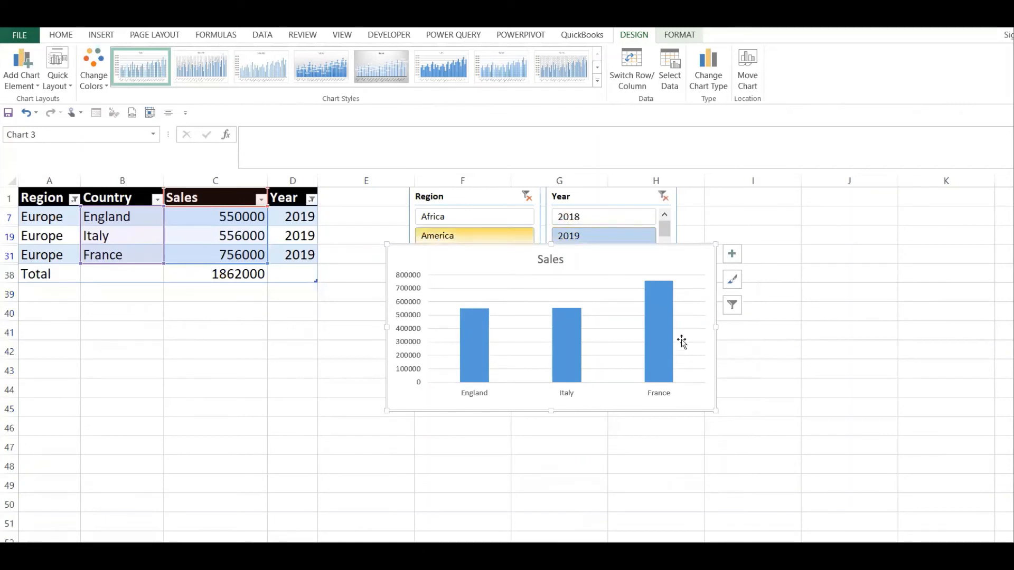
pyautogui.moveTo(459, 258); pyautogui.dragTo(462, 368)
pyautogui.click(478, 236)
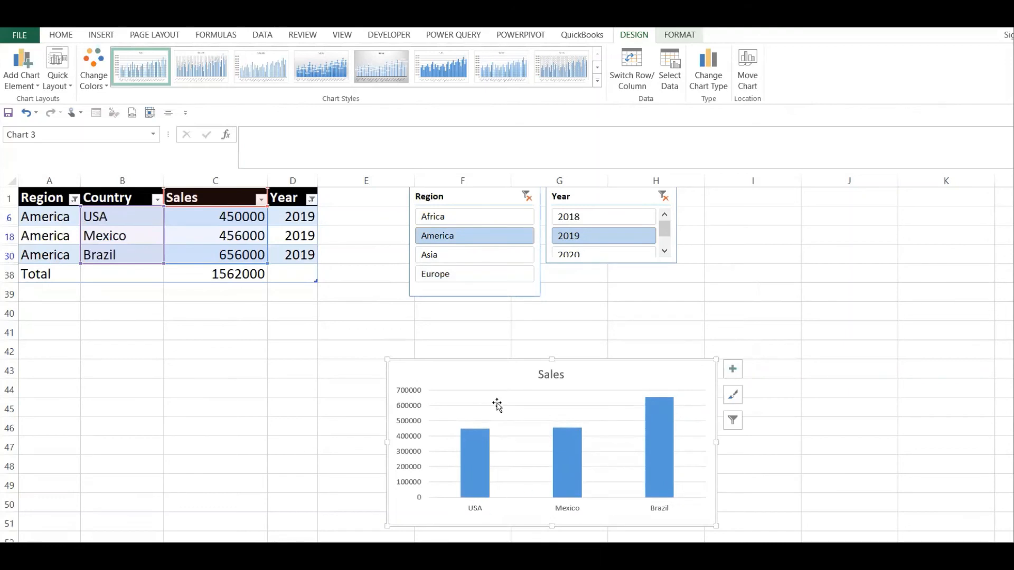
# - Filter the table and chart to Africa for 2019 and 2018, followed by America and Asia for 2018
pyautogui.click(470, 217)
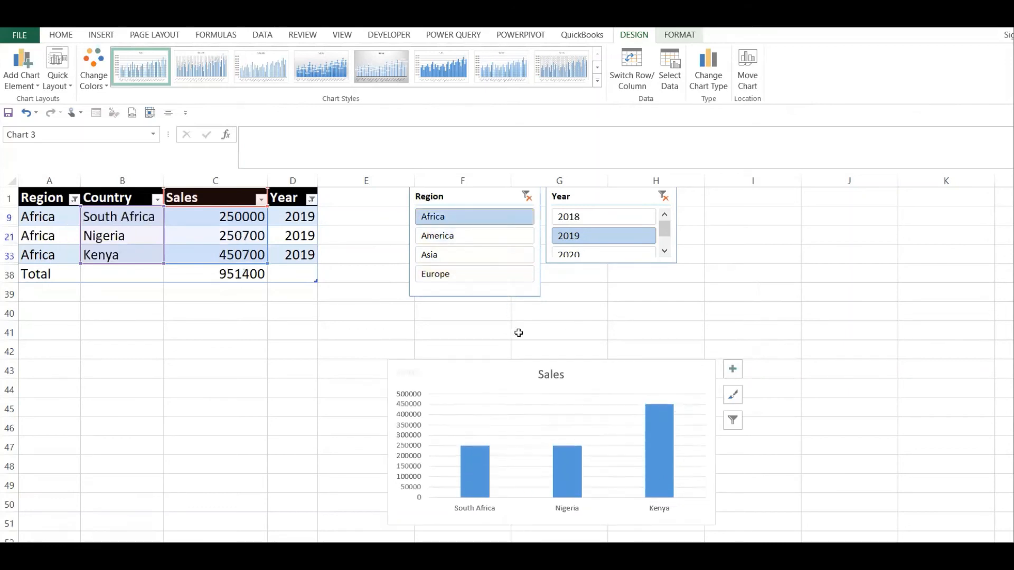
pyautogui.click(589, 217)
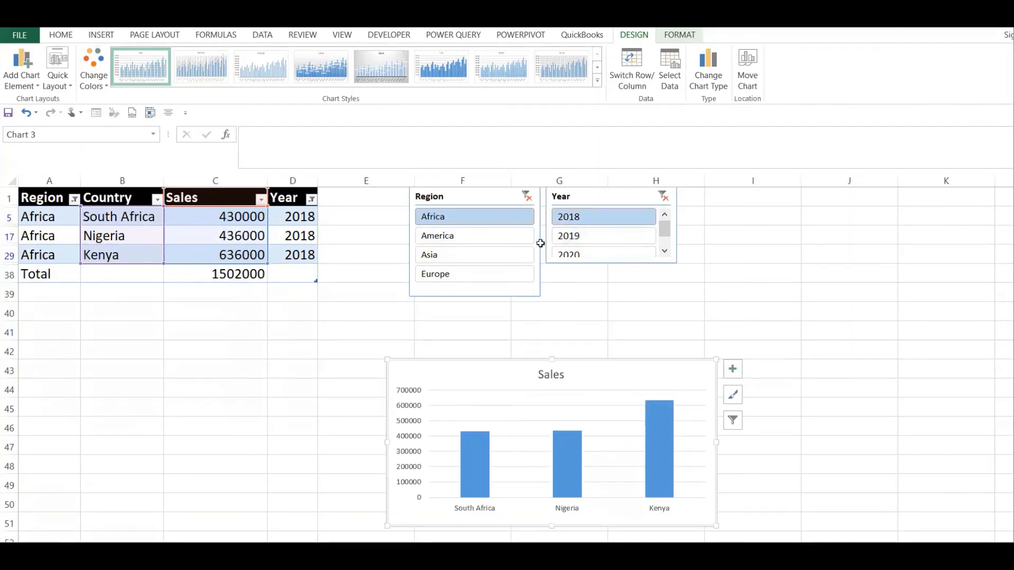
pyautogui.click(506, 238)
pyautogui.click(467, 254)
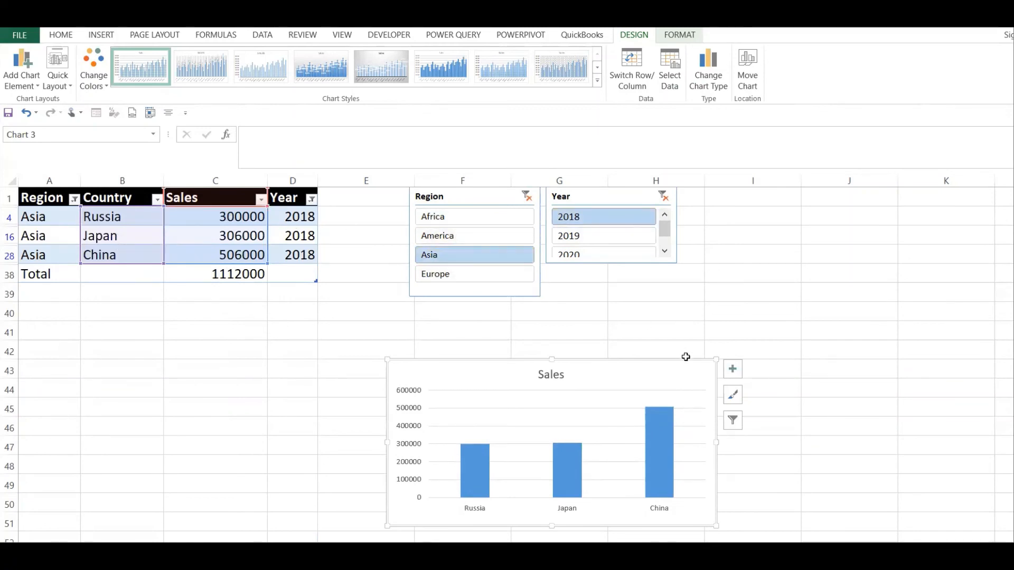
pyautogui.moveTo(664, 413)
# - Clear the Region and Year slicer filters so the table includes every region and year
pyautogui.click(526, 196)
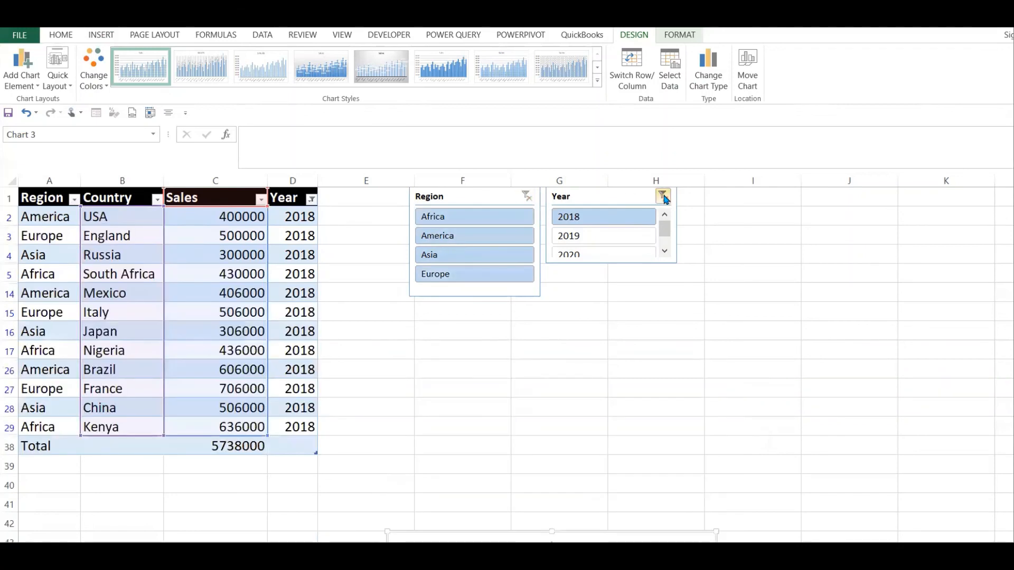
pyautogui.click(663, 196)
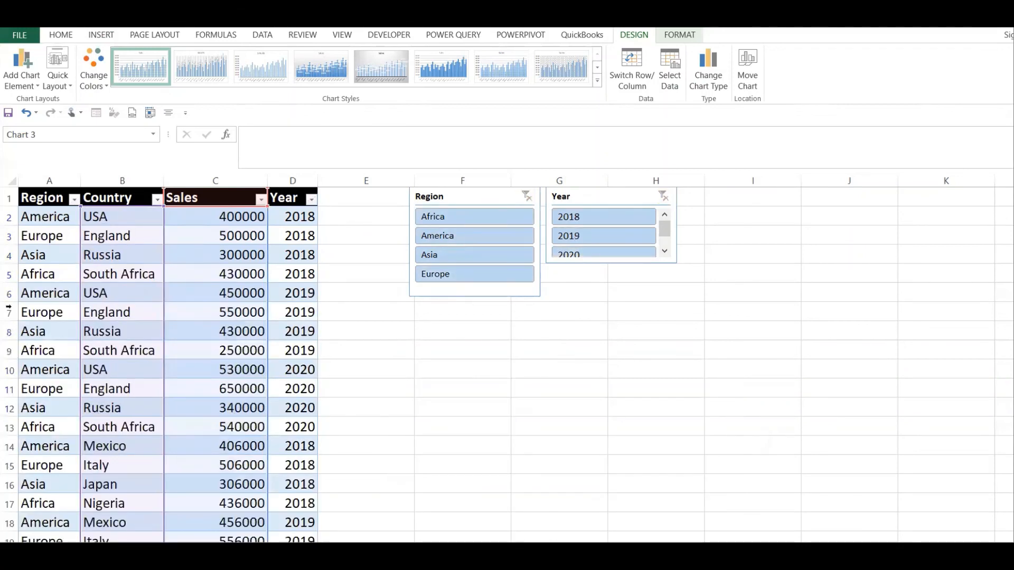